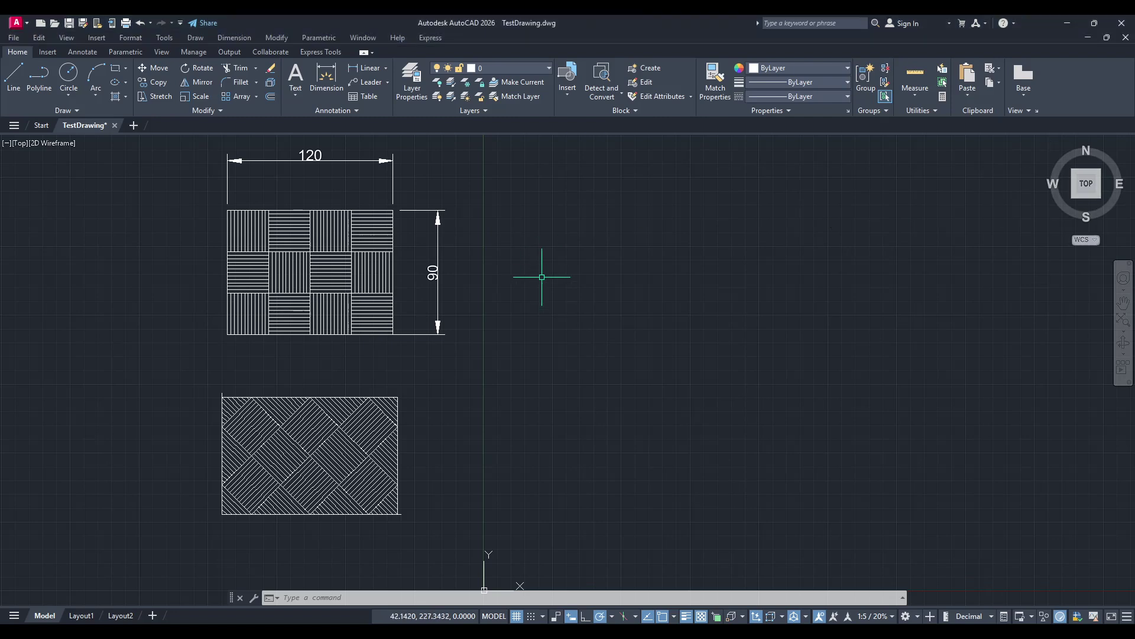
# Step: Pan the view slightly right and down so both hatched rectangles shift
pyautogui.moveTo(608, 266)
pyautogui.mouseDown(button='middle')
pyautogui.moveTo(613, 280)
pyautogui.moveTo(482, 294)
pyautogui.mouseUp(button='middle')
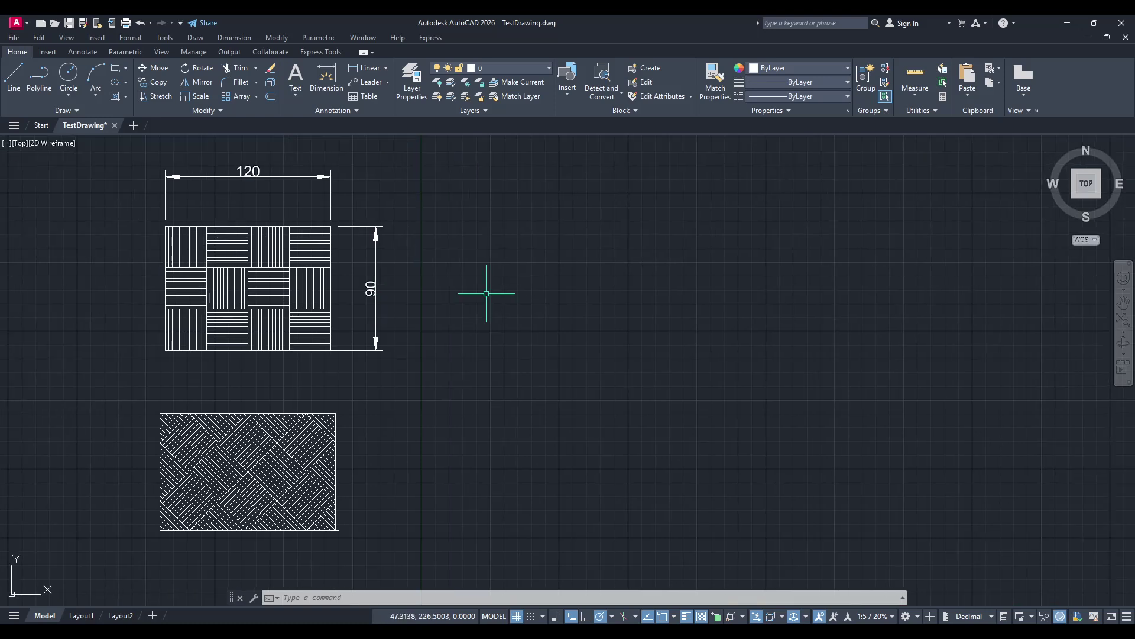
pyautogui.click(180, 23)
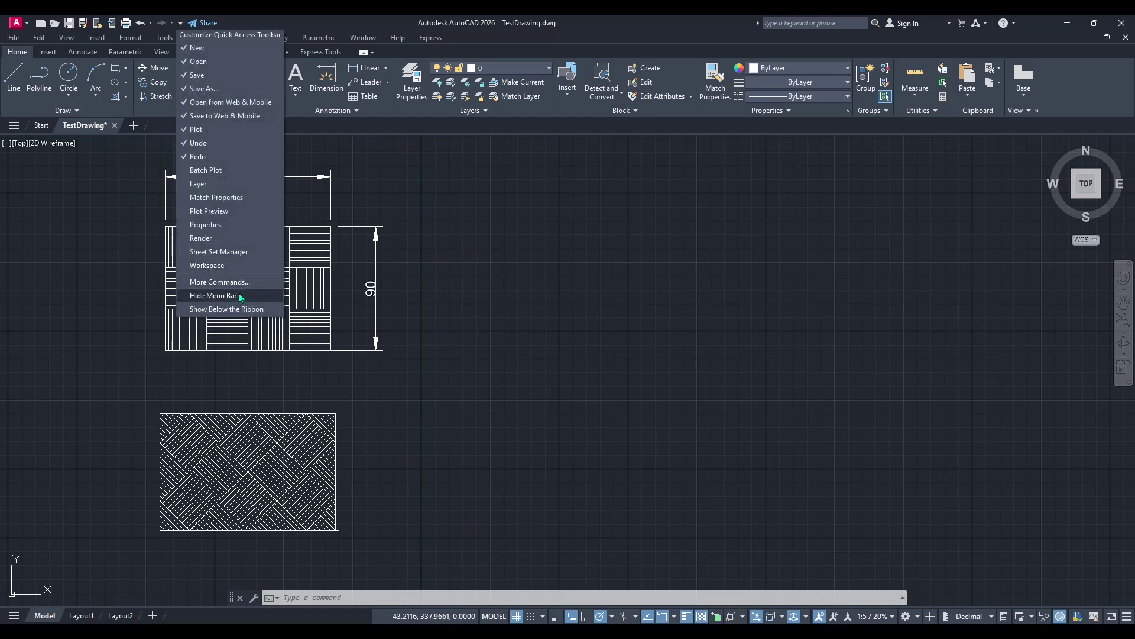
pyautogui.click(215, 296)
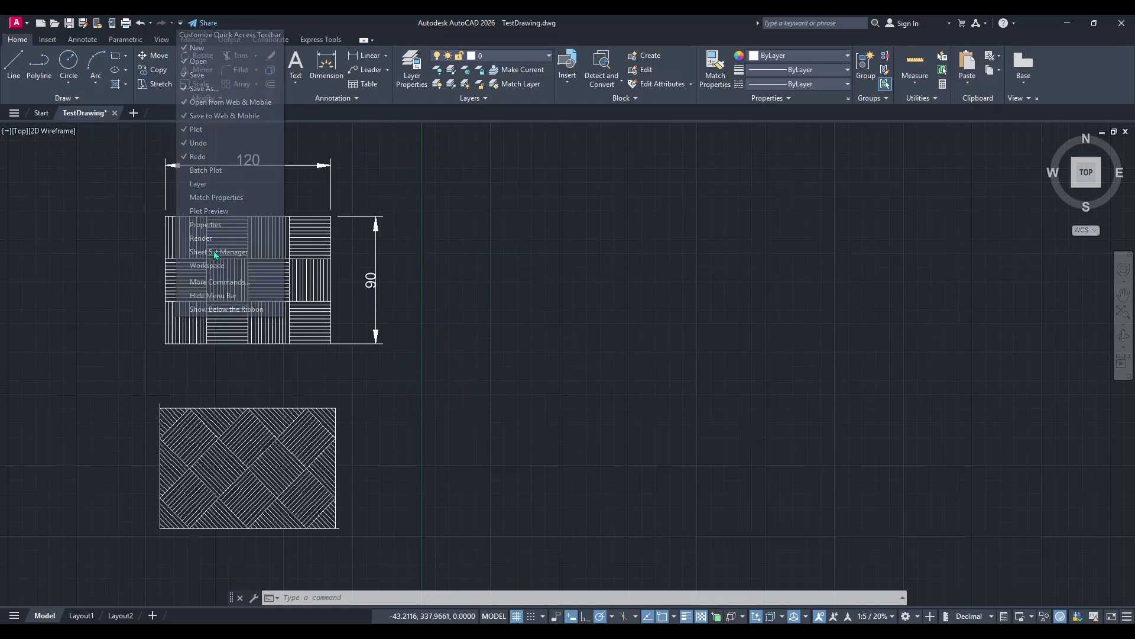
pyautogui.click(181, 25)
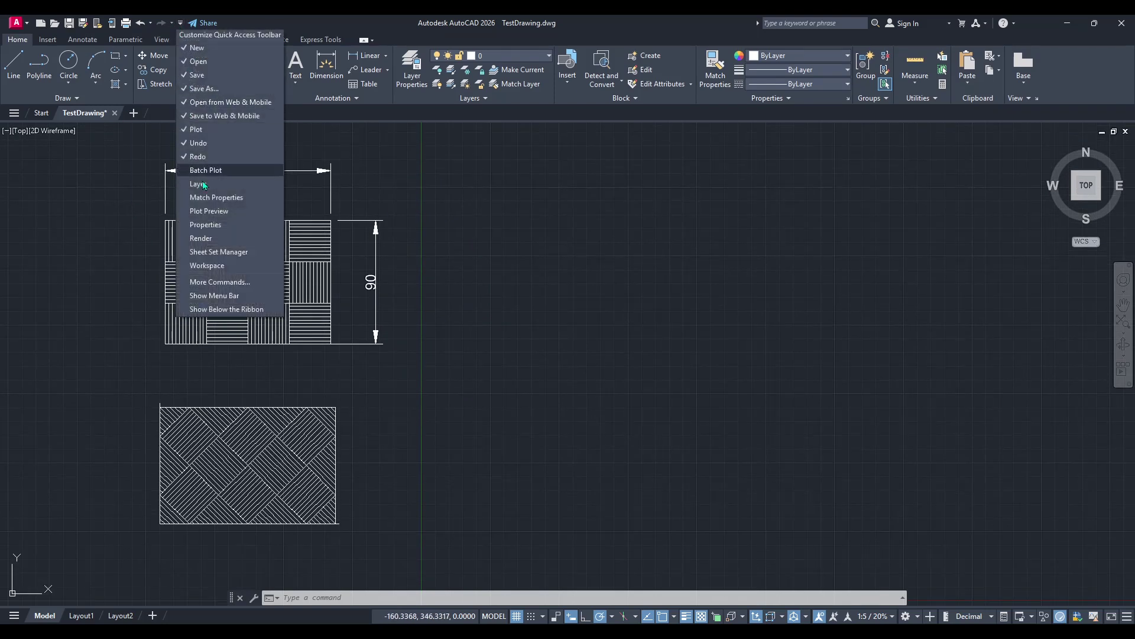
pyautogui.click(204, 296)
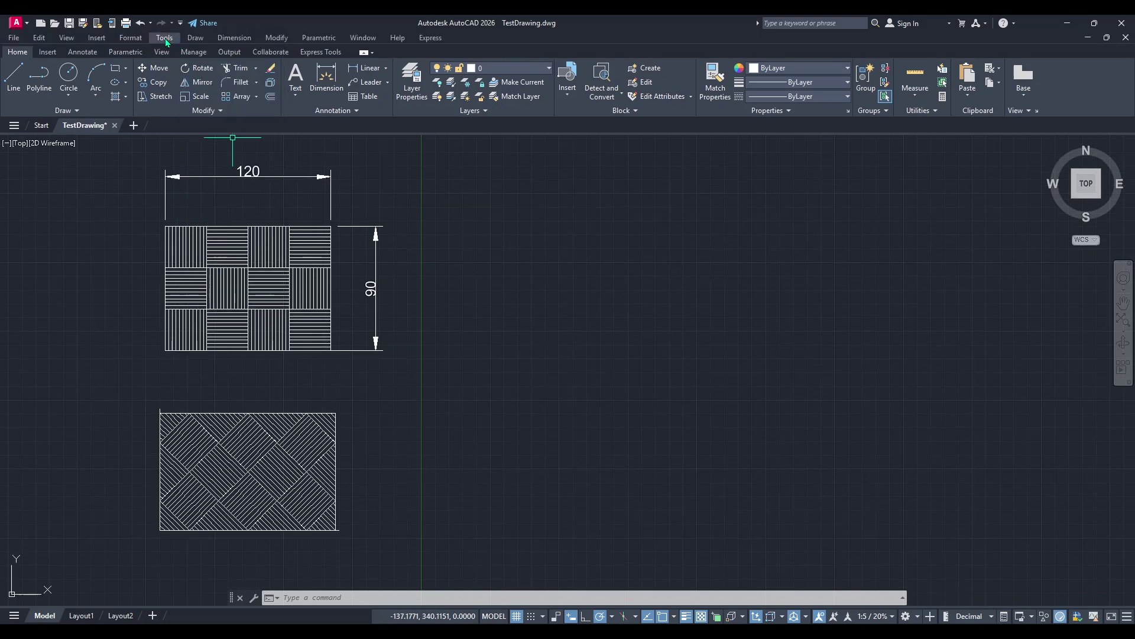
# Step: Choose AutoCAD Classic under Tools > Workspaces, replacing the ribbon with classic toolbars
pyautogui.click(165, 38)
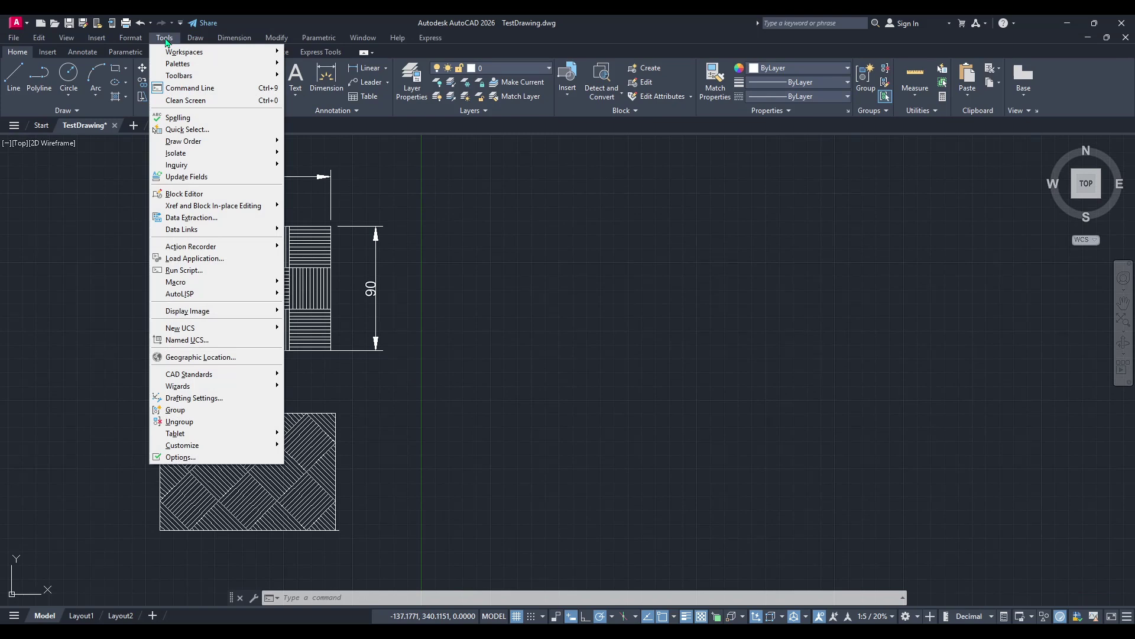
pyautogui.moveTo(181, 55)
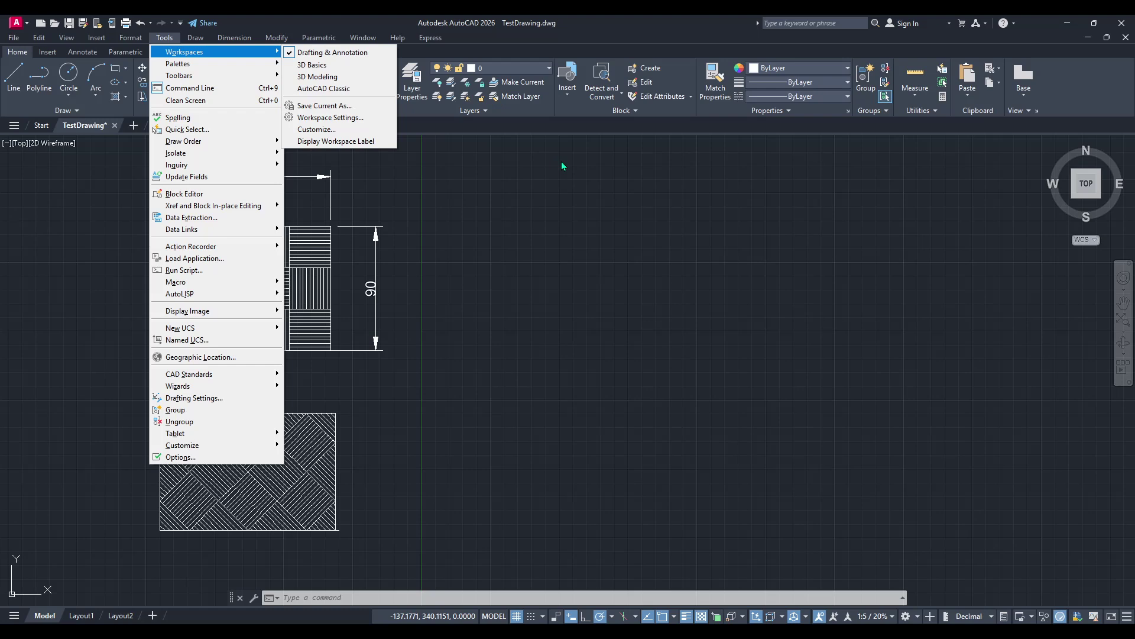
pyautogui.click(201, 54)
pyautogui.click(201, 54)
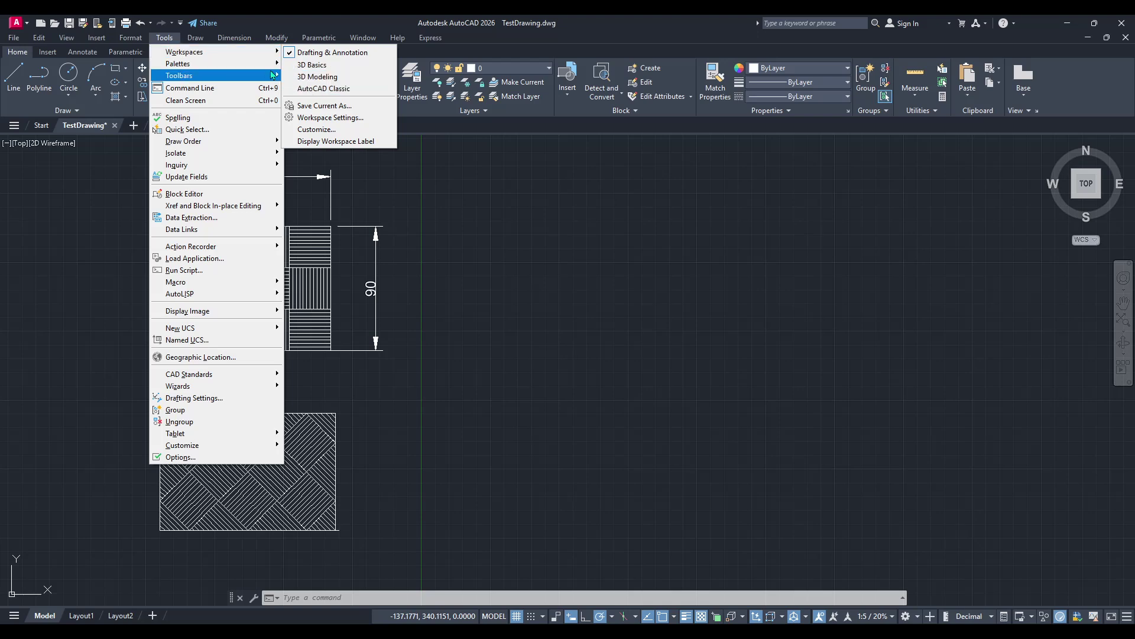
pyautogui.click(324, 89)
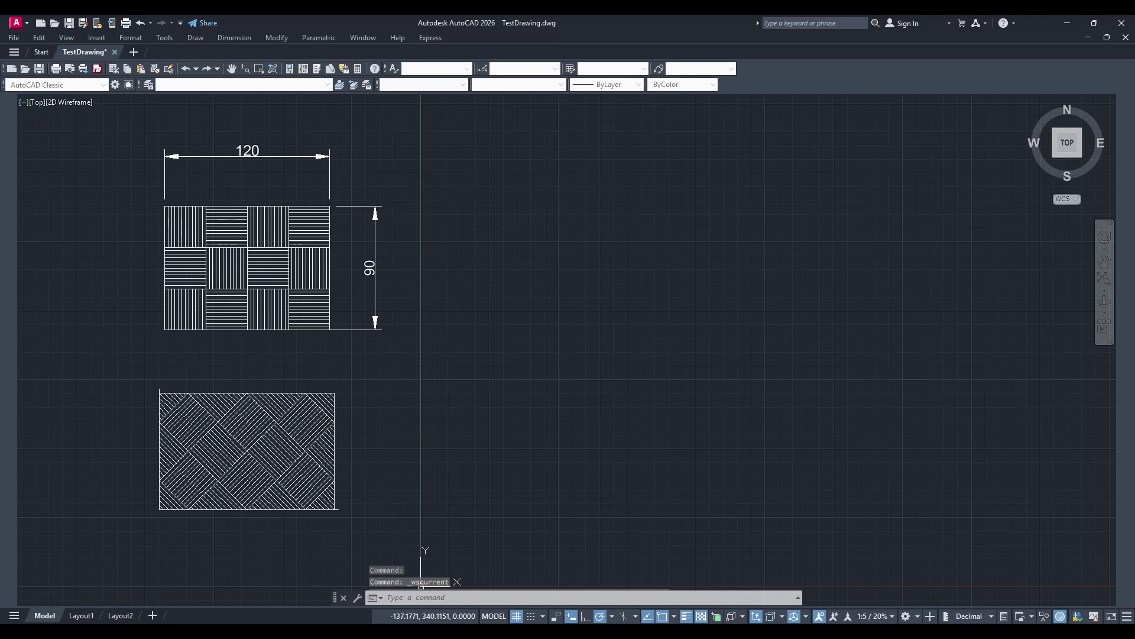
# Step: Re-apply AutoCAD Classic from Tools > Workspaces, then dismiss it with an empty selection window
pyautogui.click(163, 38)
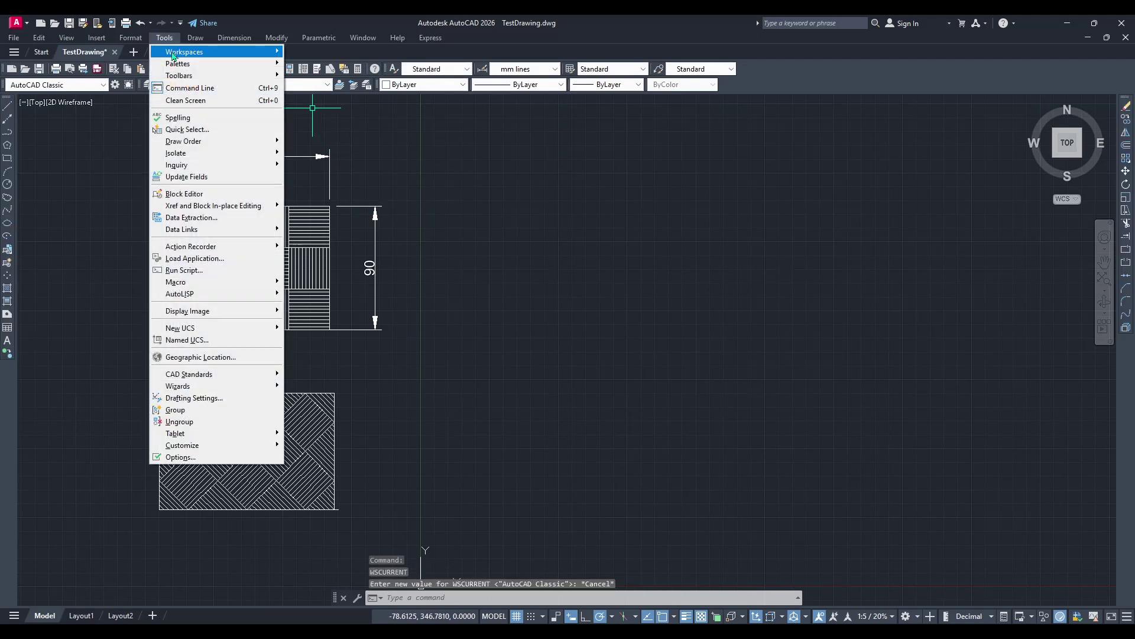
pyautogui.moveTo(180, 52)
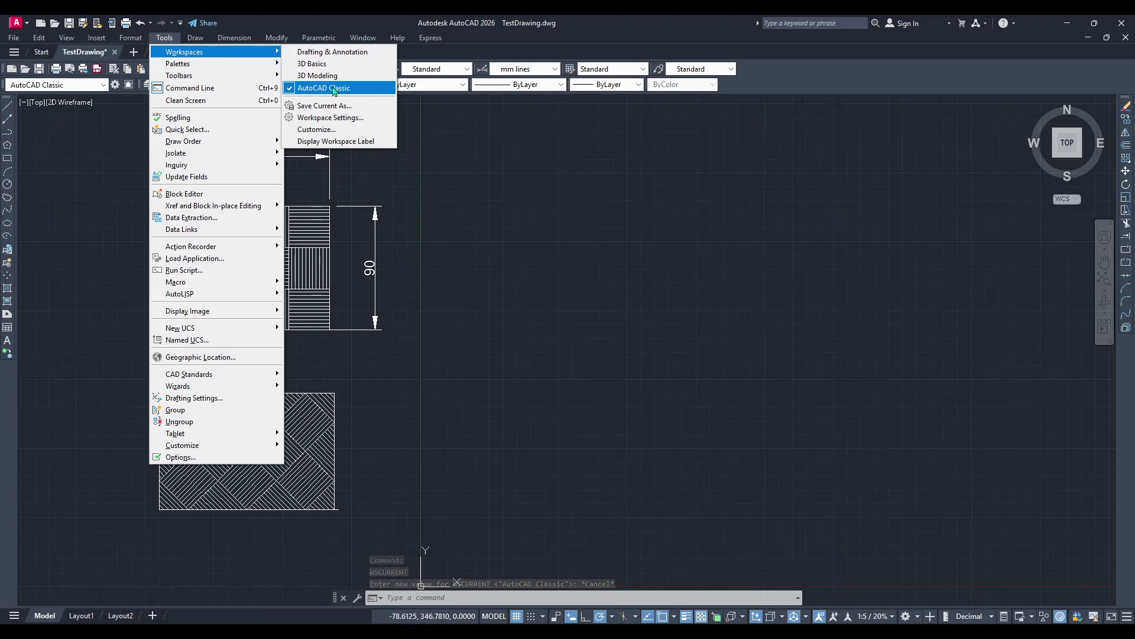
pyautogui.click(485, 142)
pyautogui.click(525, 154)
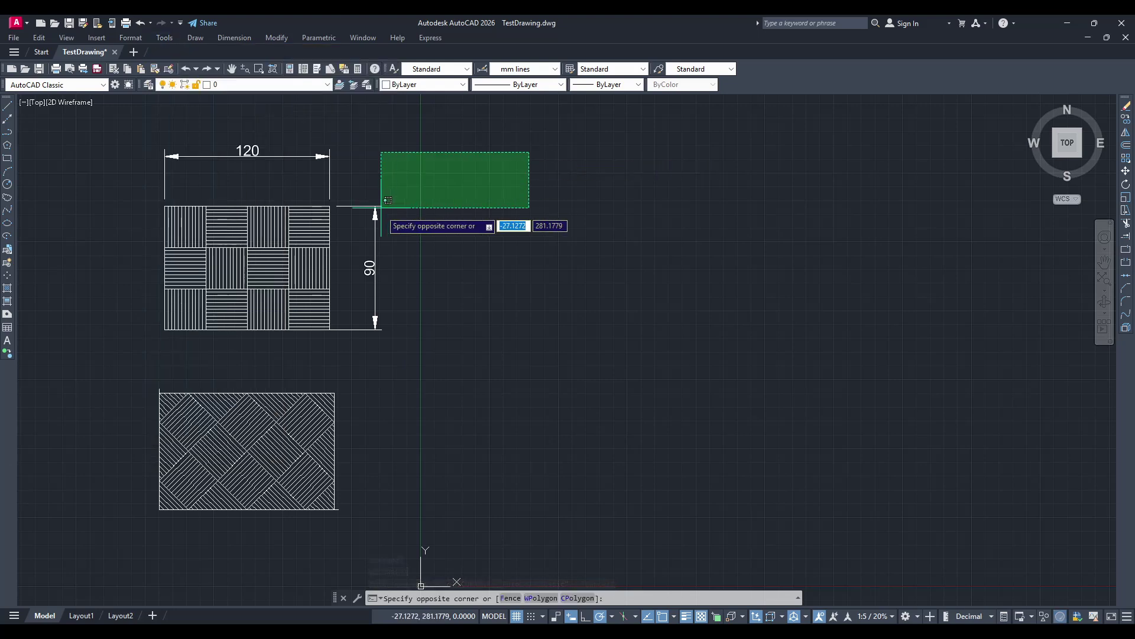
pyautogui.moveTo(387, 227); pyautogui.dragTo(487, 185, button='middle')
pyautogui.click(416, 194)
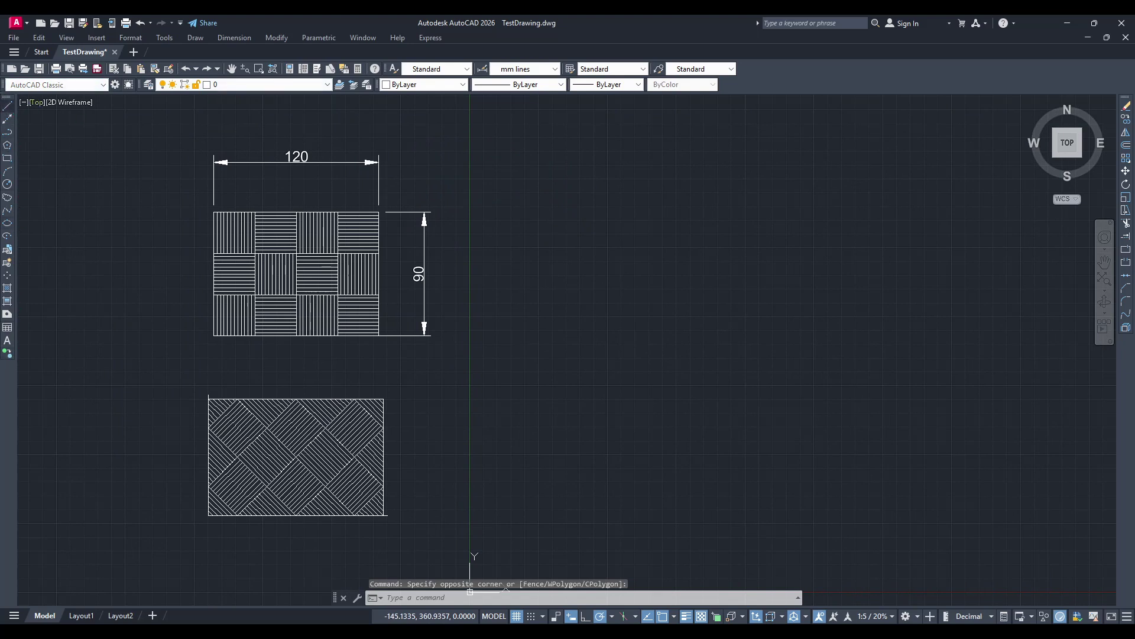
# Step: Draw a three-segment open line: horizontal-ish, vertical down, then slanting down-left
pyautogui.click(7, 105)
pyautogui.click(615, 286)
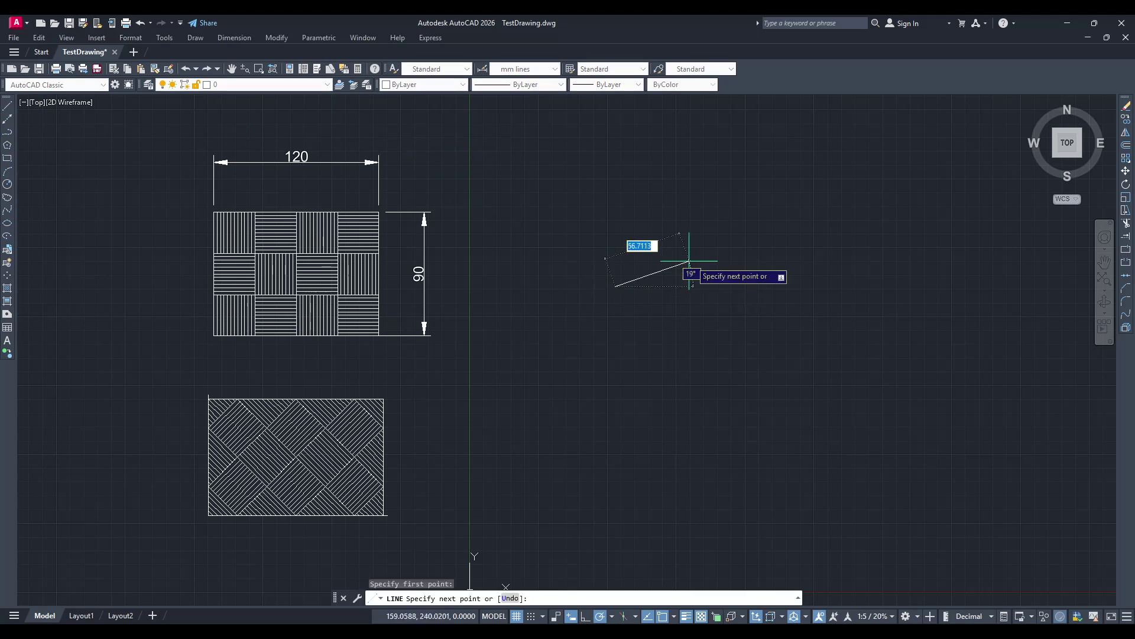
pyautogui.click(825, 246)
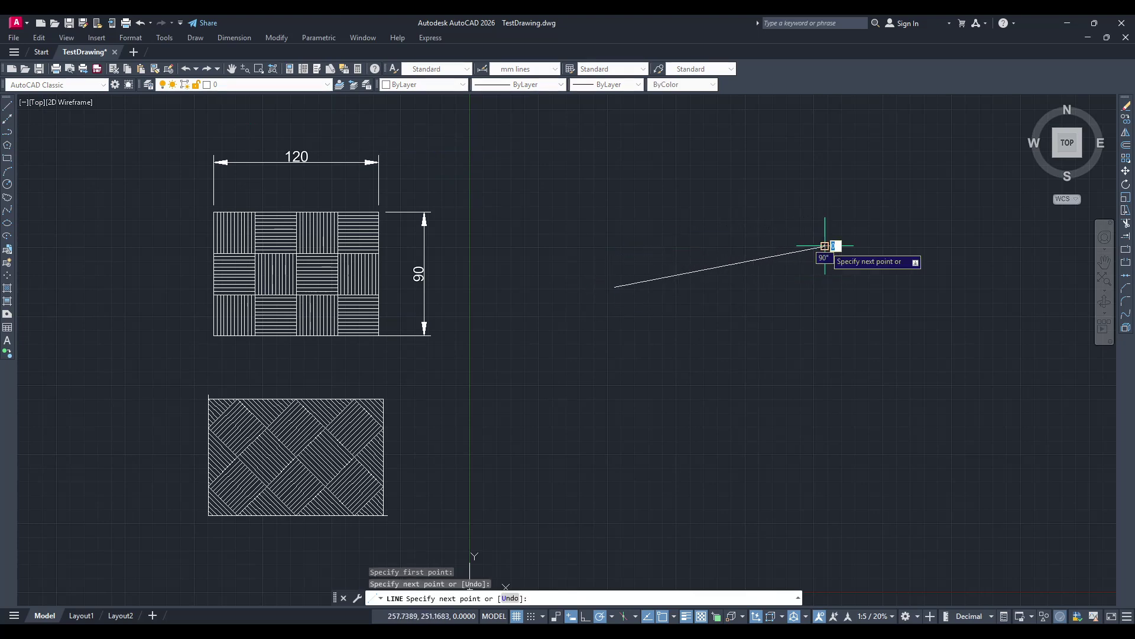
pyautogui.click(825, 357)
pyautogui.click(664, 399)
pyautogui.press('Return')
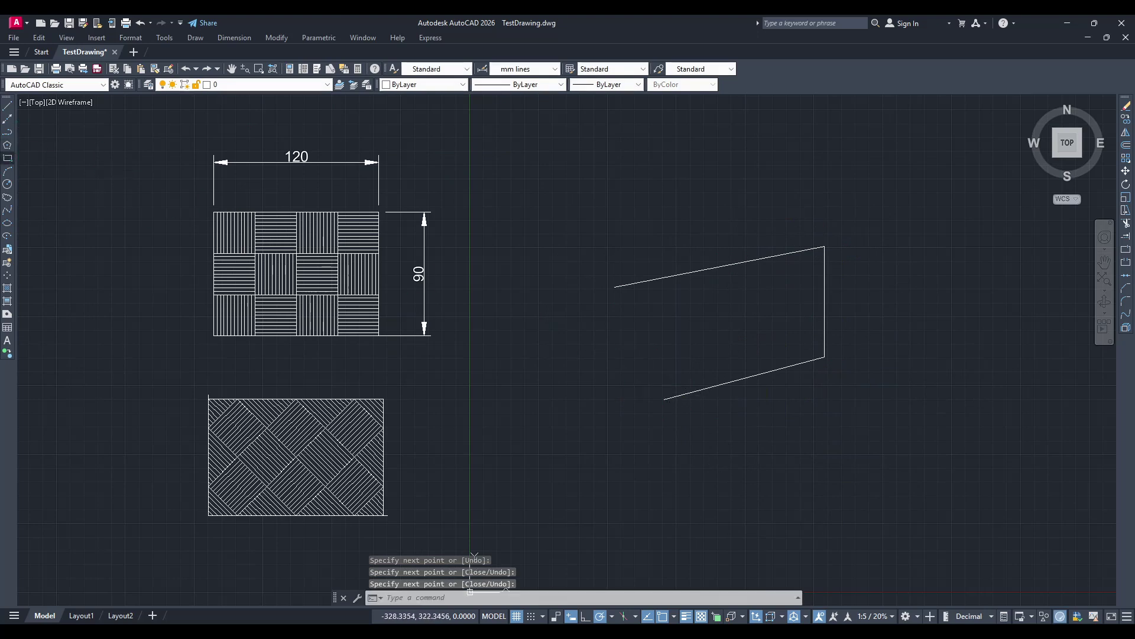
# Step: Draw a rectangle at the upper right overlapping the line shape, then cancel the repeat
pyautogui.click(8, 158)
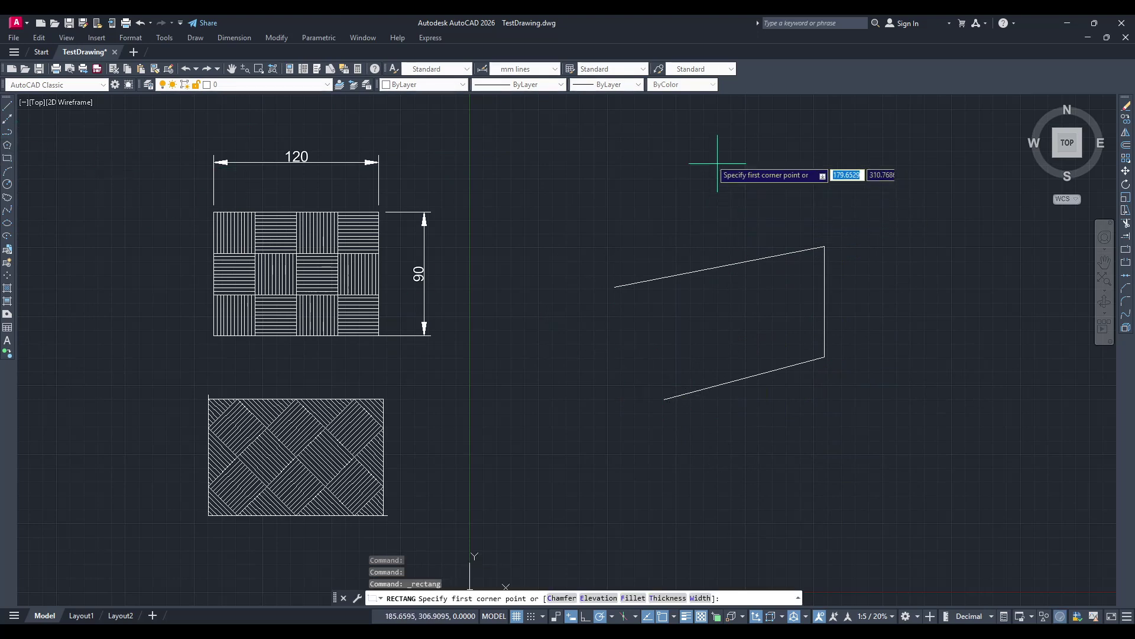
pyautogui.click(684, 149)
pyautogui.click(926, 289)
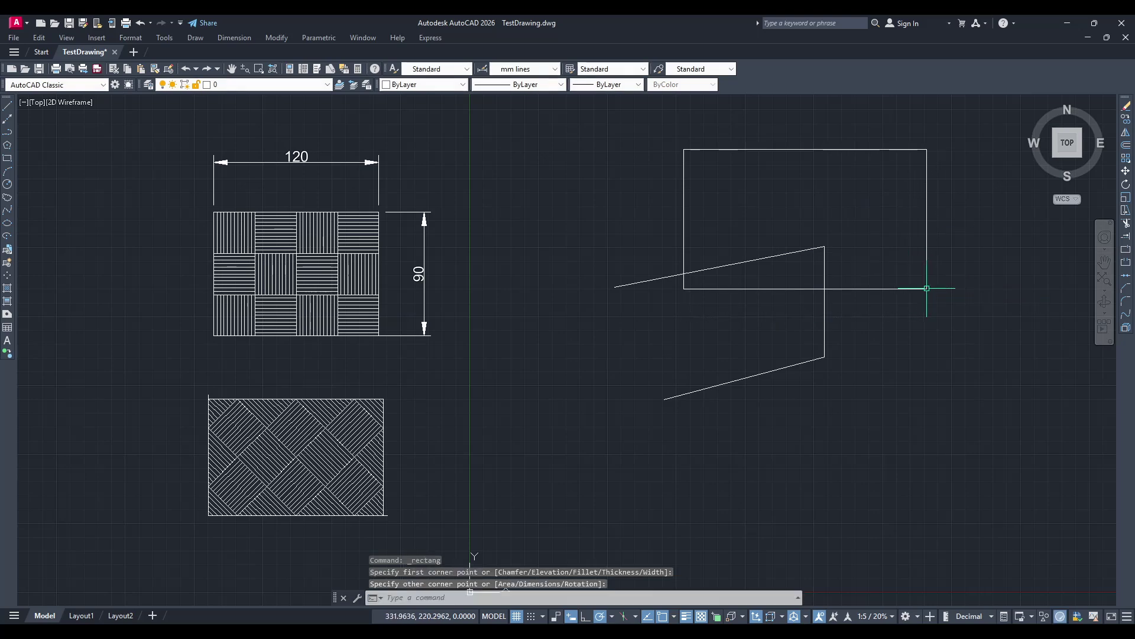
pyautogui.press('Return')
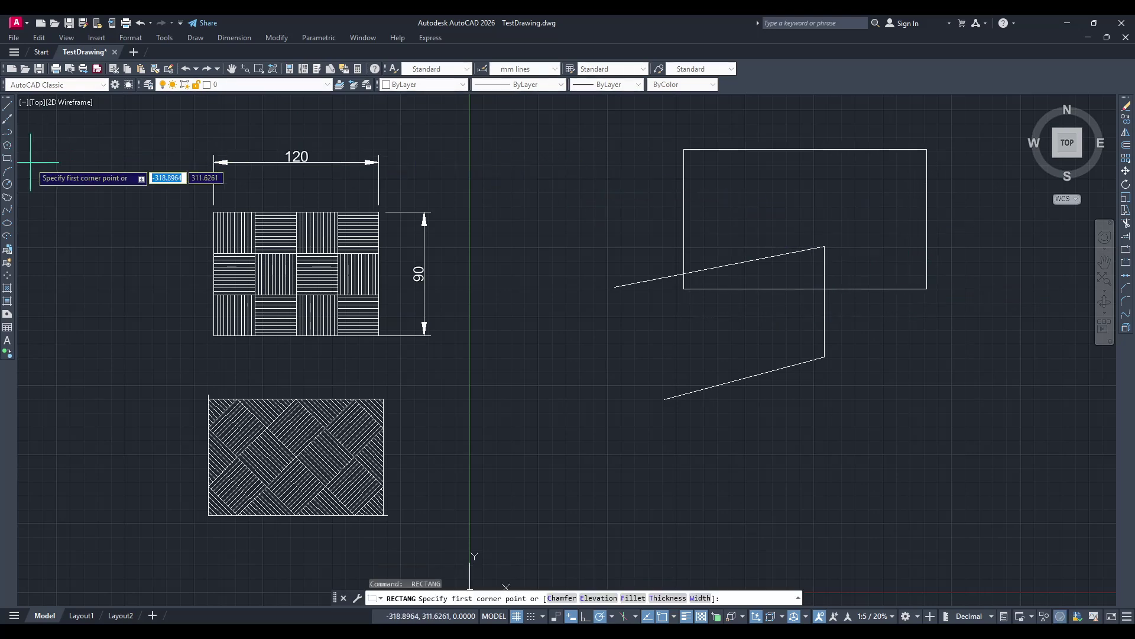
pyautogui.press('Escape')
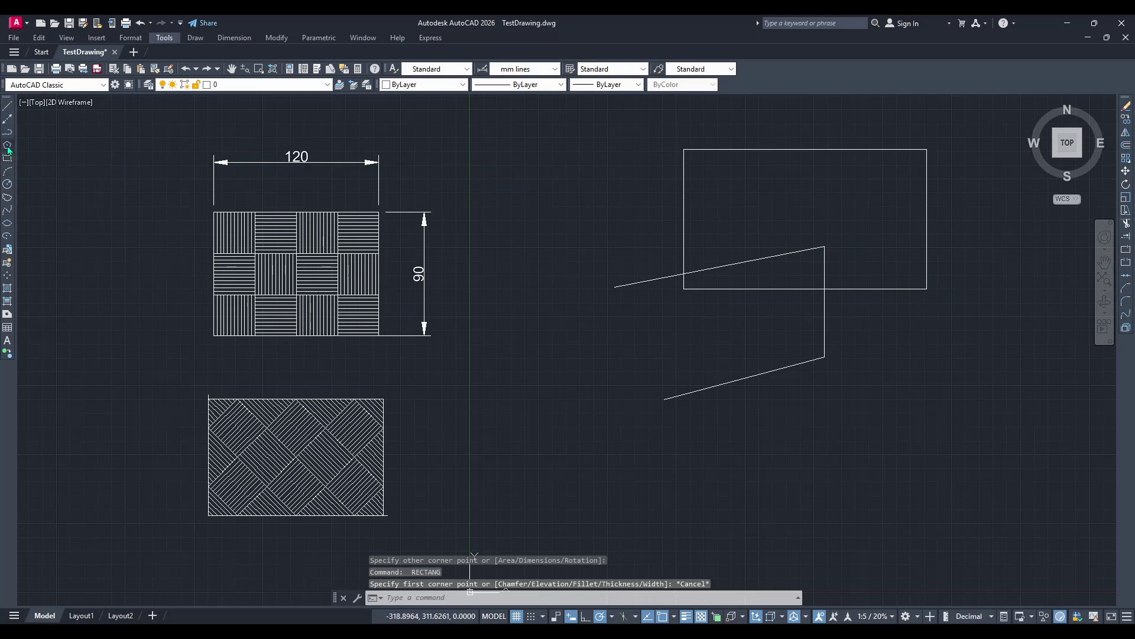
# Step: Draw a 5-sided polygon inscribed in a circle below the angled lines
pyautogui.click(7, 147)
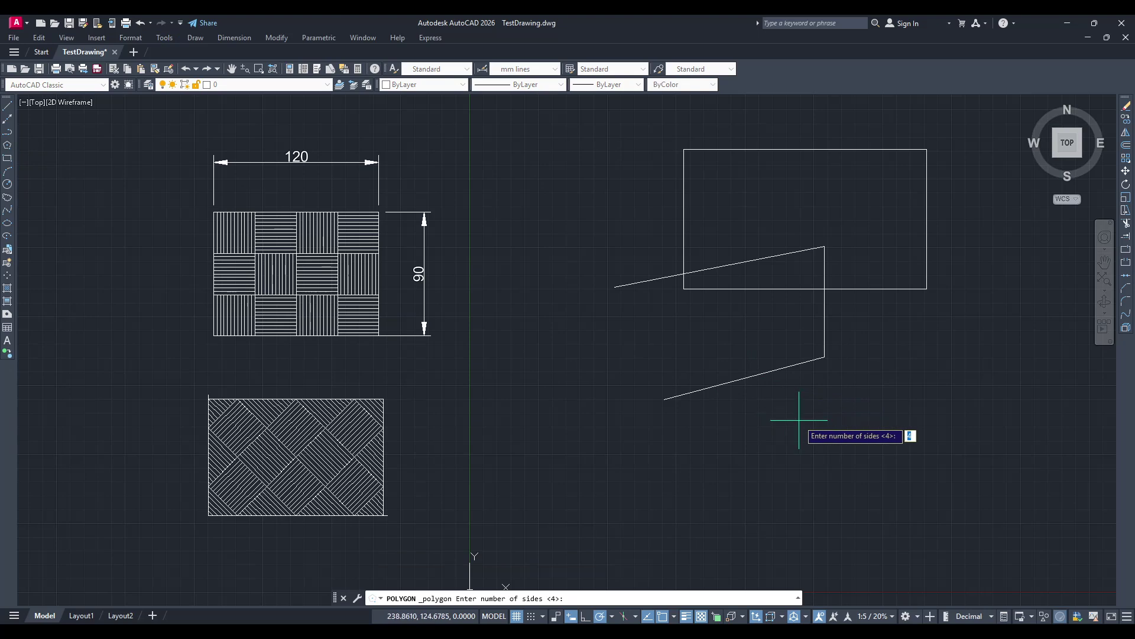
pyautogui.write('5')
pyautogui.press('Return')
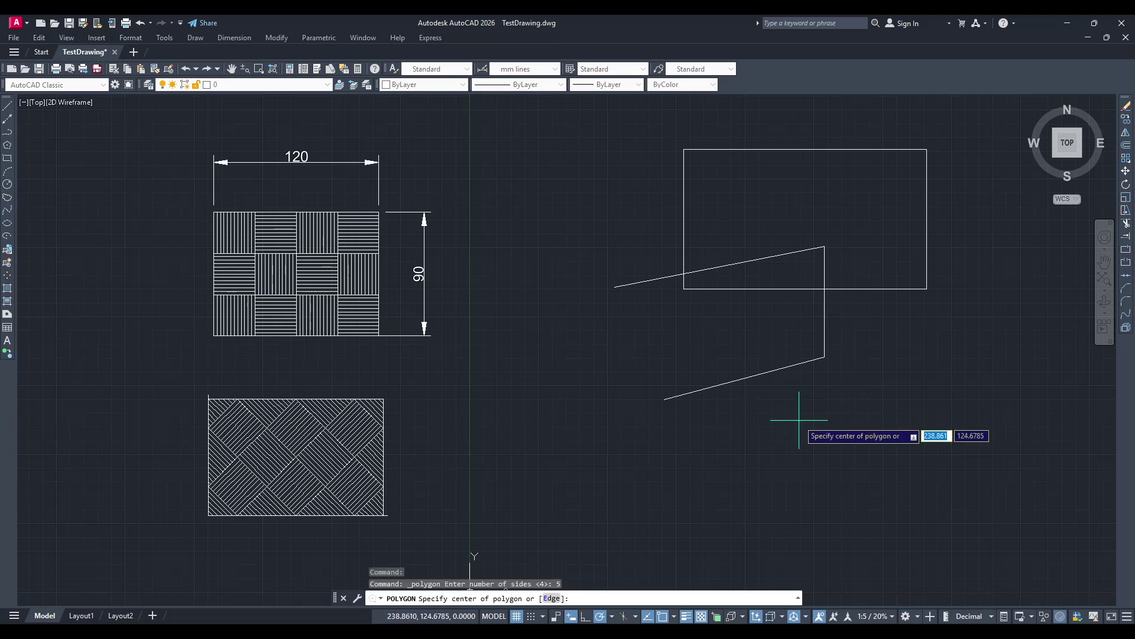
pyautogui.click(869, 453)
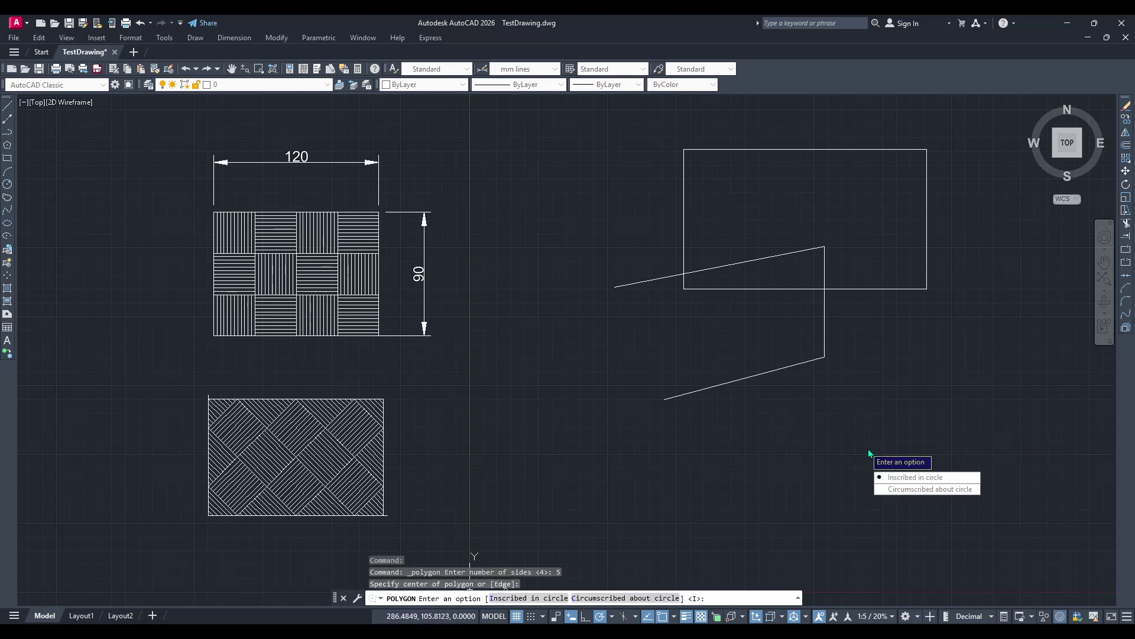
pyautogui.click(915, 482)
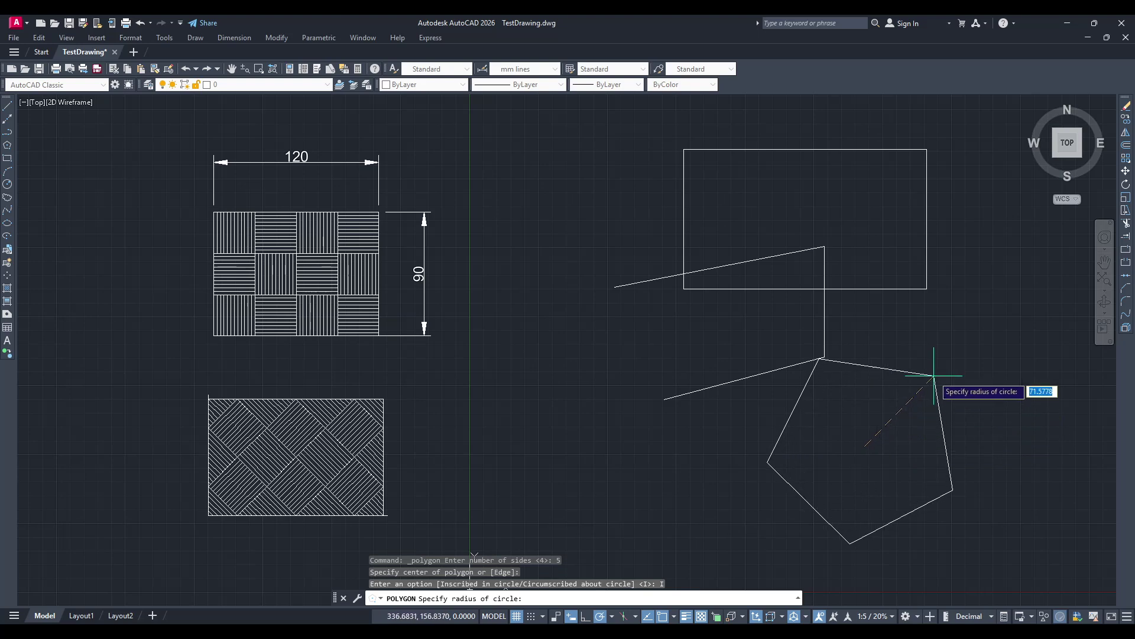
pyautogui.click(923, 406)
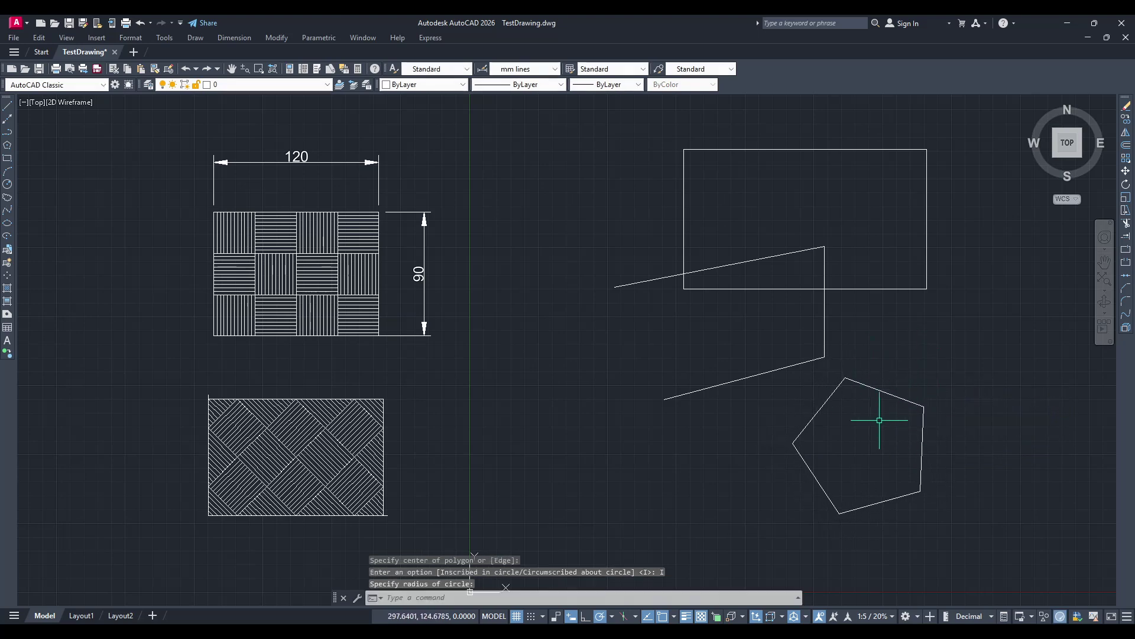
pyautogui.moveTo(880, 420); pyautogui.dragTo(818, 420, button='middle')
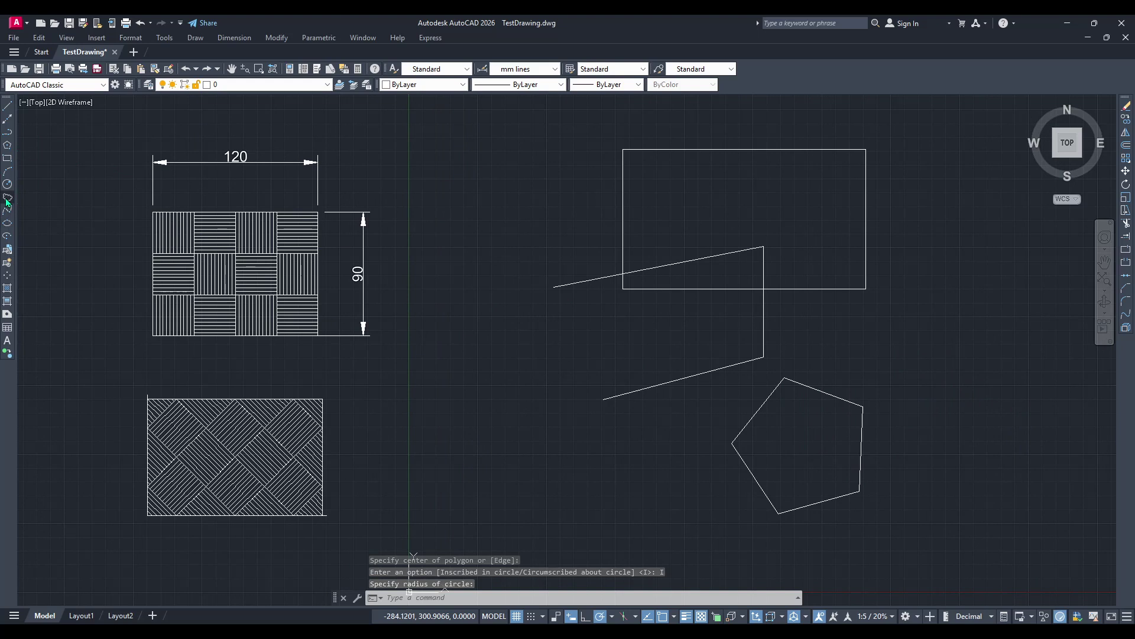
# Step: Draw a freehand revision cloud from left of the angled lines around the rectangle and line shape
pyautogui.click(7, 236)
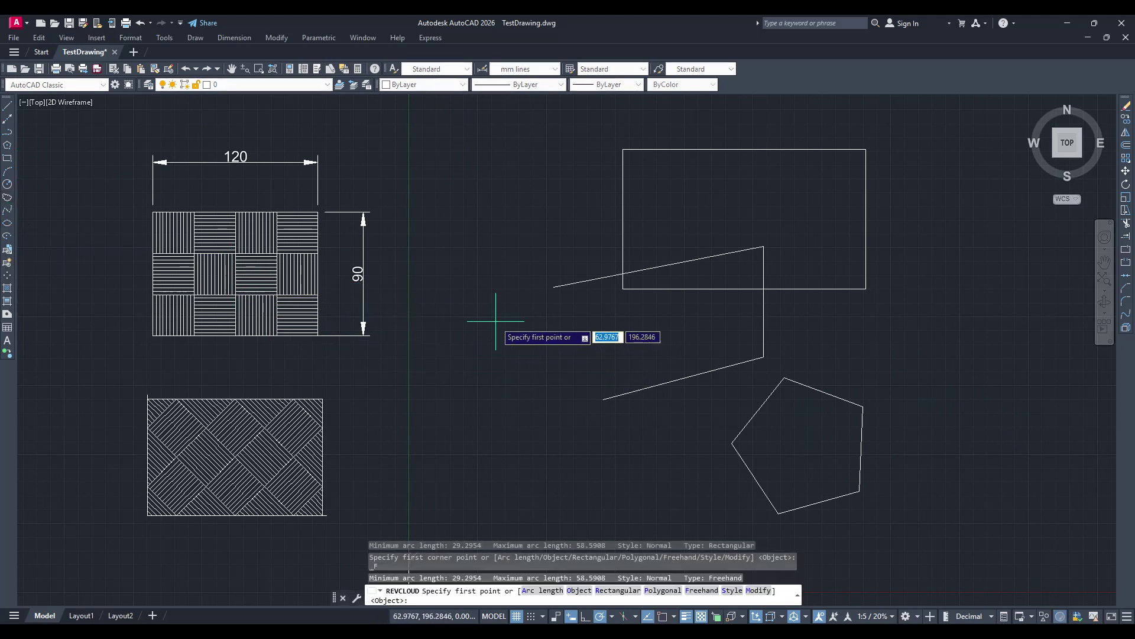
pyautogui.click(502, 297)
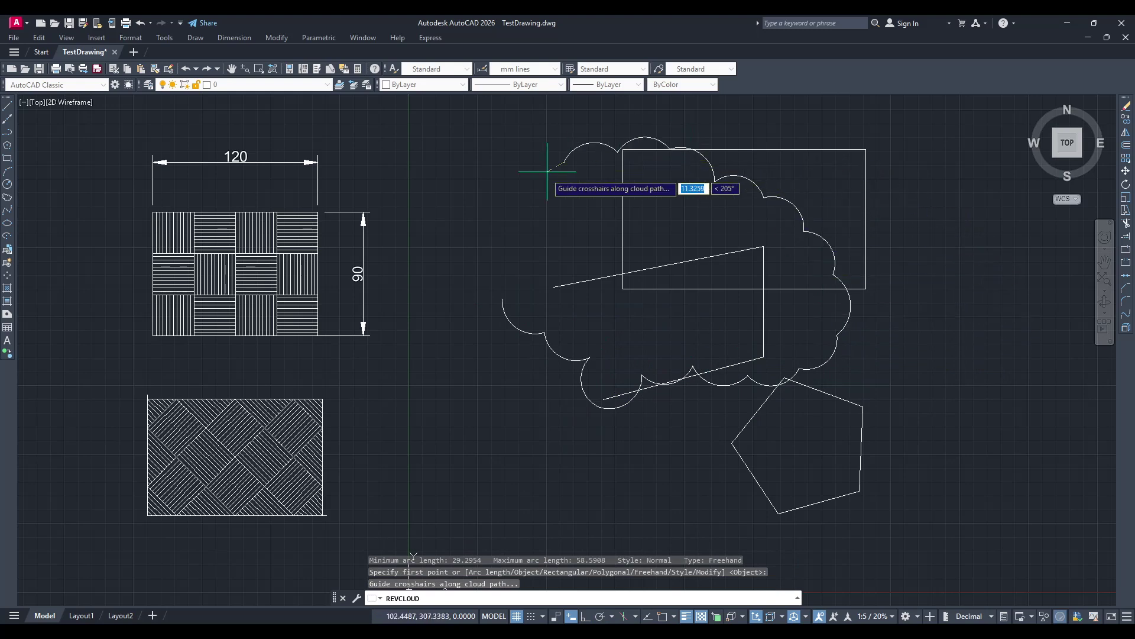
pyautogui.click(503, 291)
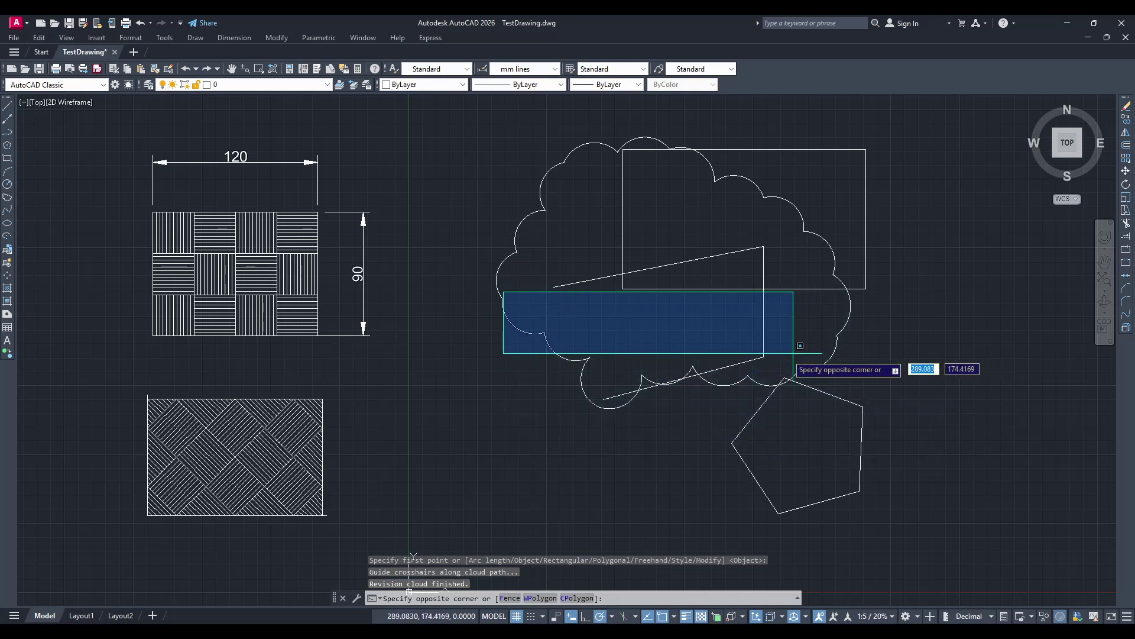
pyautogui.press('Escape')
pyautogui.moveTo(608, 449); pyautogui.dragTo(506, 503, button='middle')
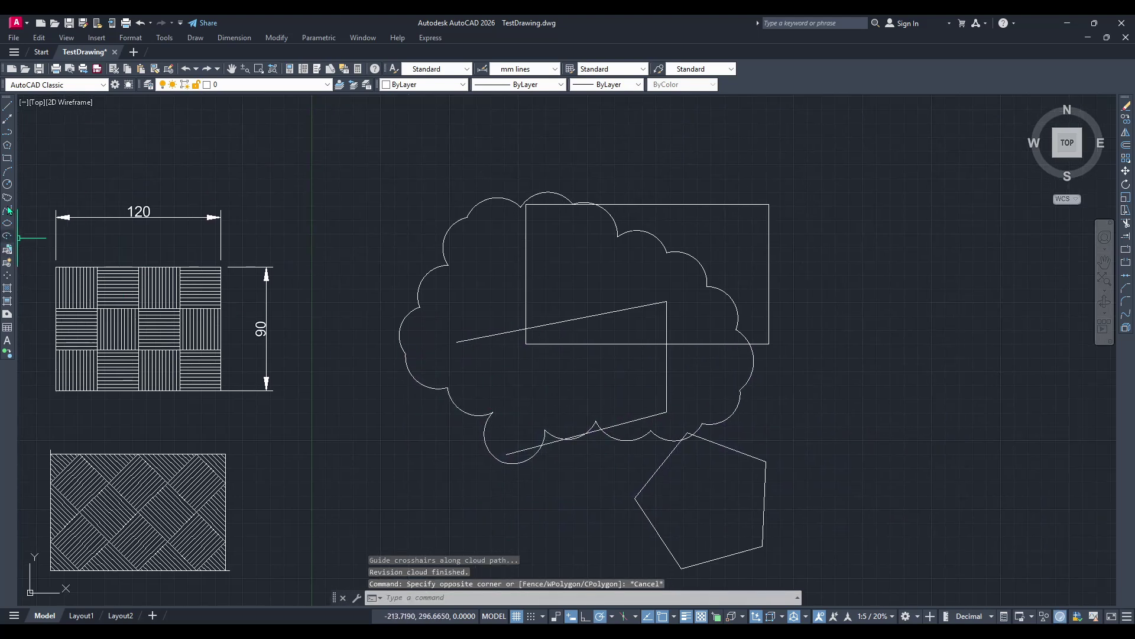
pyautogui.click(9, 238)
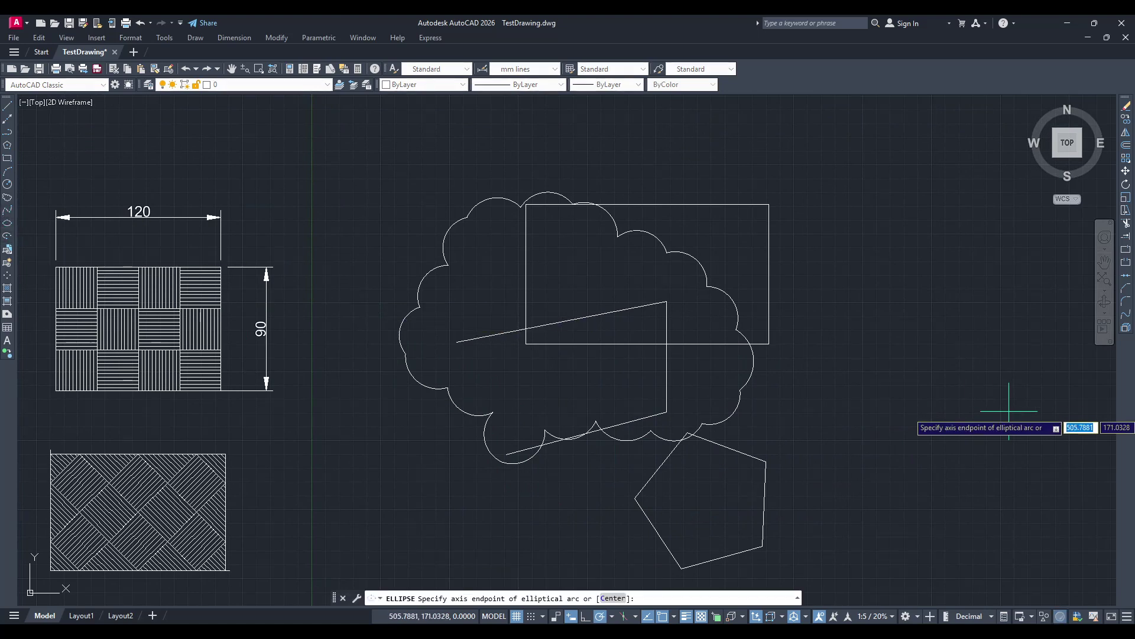
pyautogui.click(952, 371)
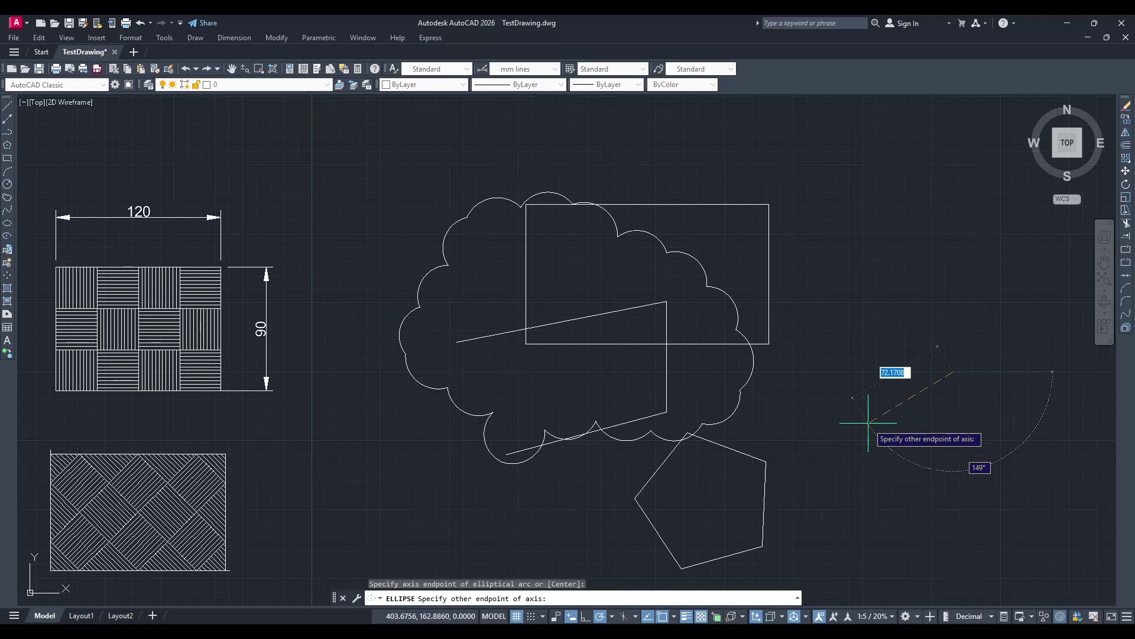
pyautogui.click(812, 376)
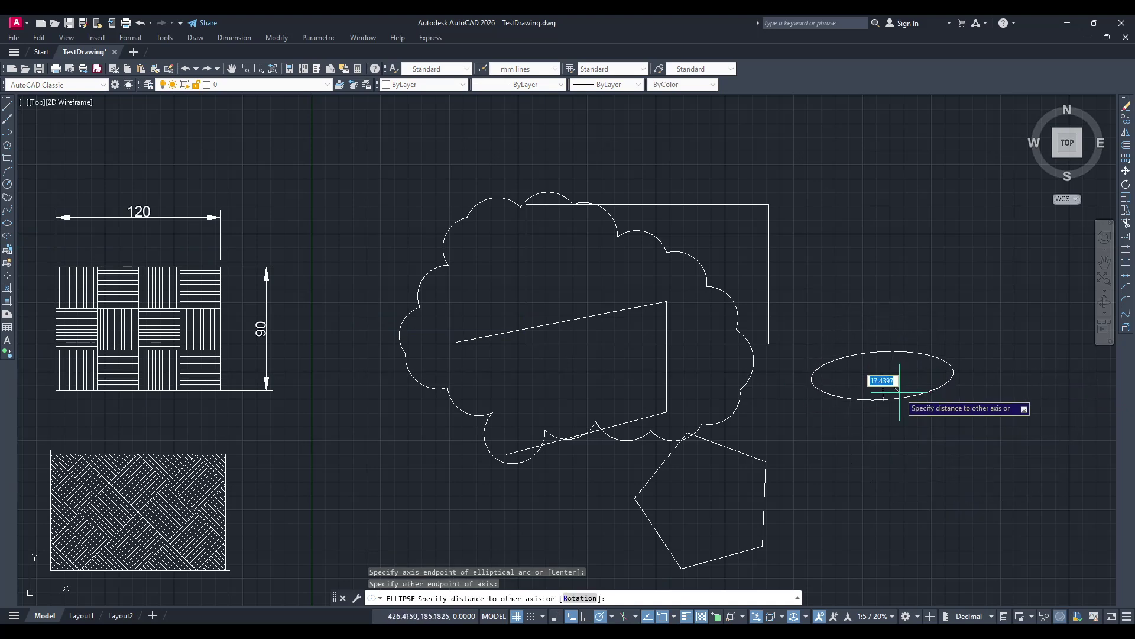
pyautogui.click(901, 400)
pyautogui.press('Escape')
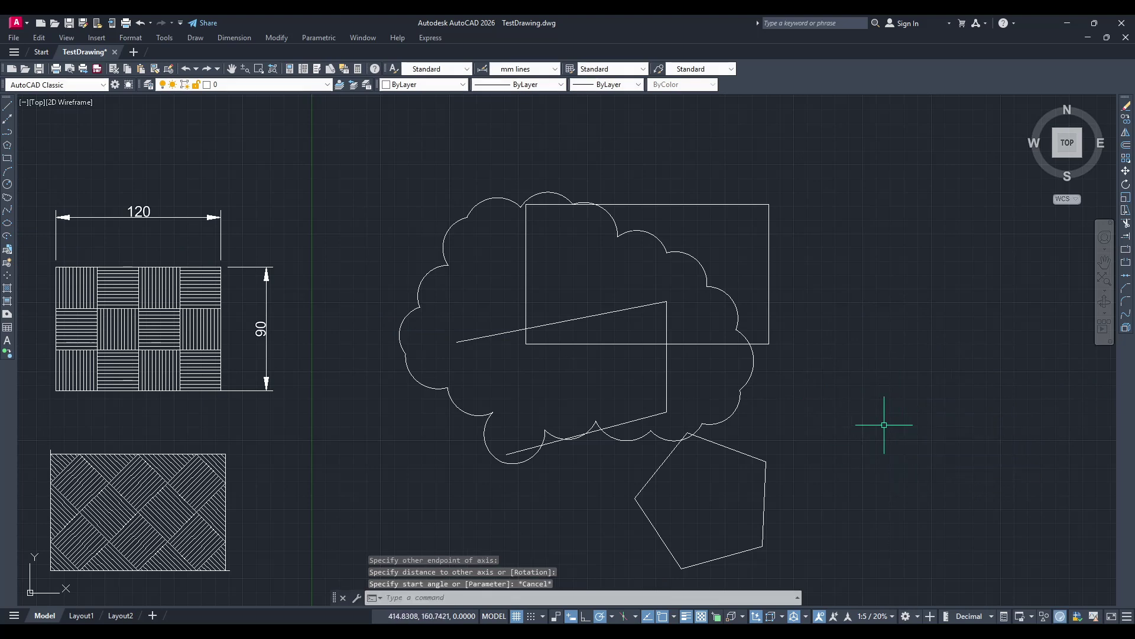
pyautogui.moveTo(805, 405)
pyautogui.mouseDown(button='middle')
pyautogui.moveTo(773, 413)
pyautogui.moveTo(704, 394)
pyautogui.mouseUp(button='middle')
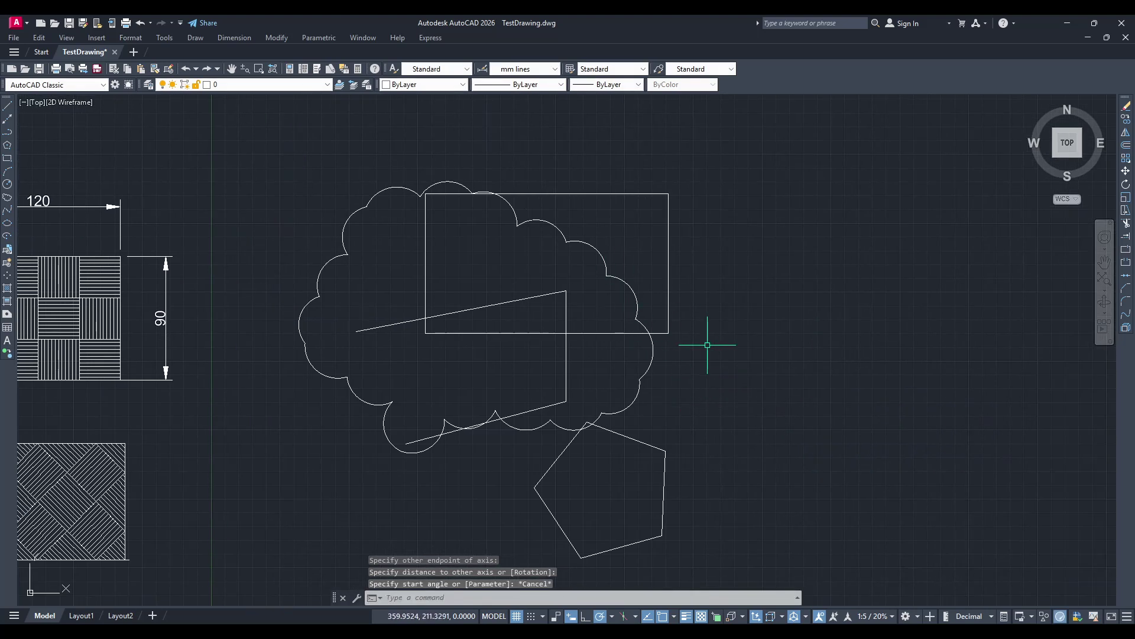
pyautogui.scroll(-2, 750, 431)
pyautogui.moveTo(750, 431)
pyautogui.mouseDown(button='middle')
pyautogui.moveTo(758, 420)
pyautogui.moveTo(712, 381)
pyautogui.mouseUp(button='middle')
pyautogui.scroll(2, 715, 381)
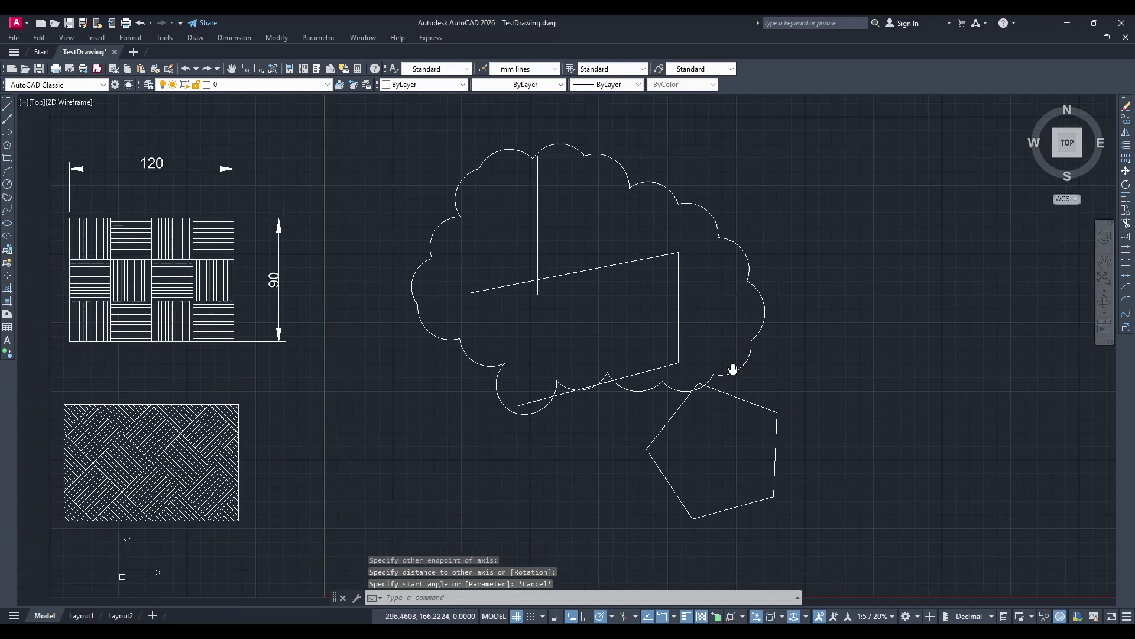
pyautogui.moveTo(733, 369); pyautogui.dragTo(800, 368, button='middle')
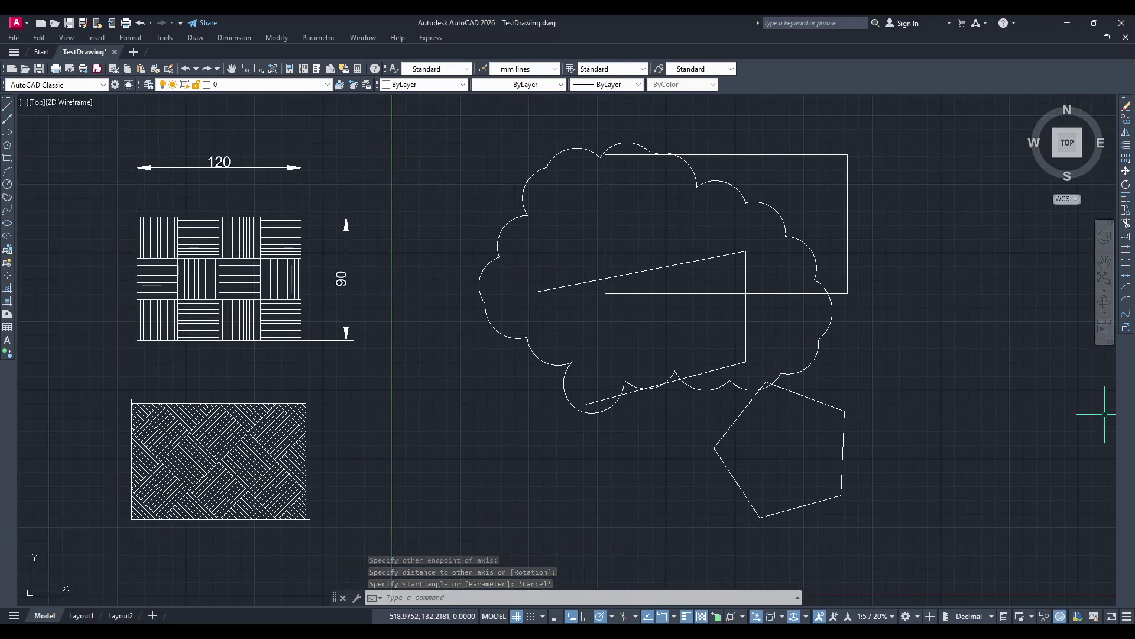